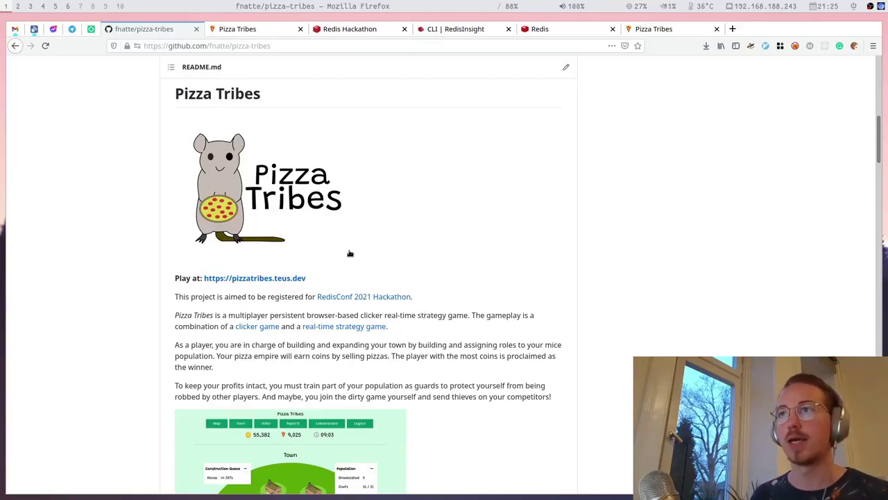
Switch to the Pizza Tribes game, look over the town and view the leaderboard
left_click(240, 29)
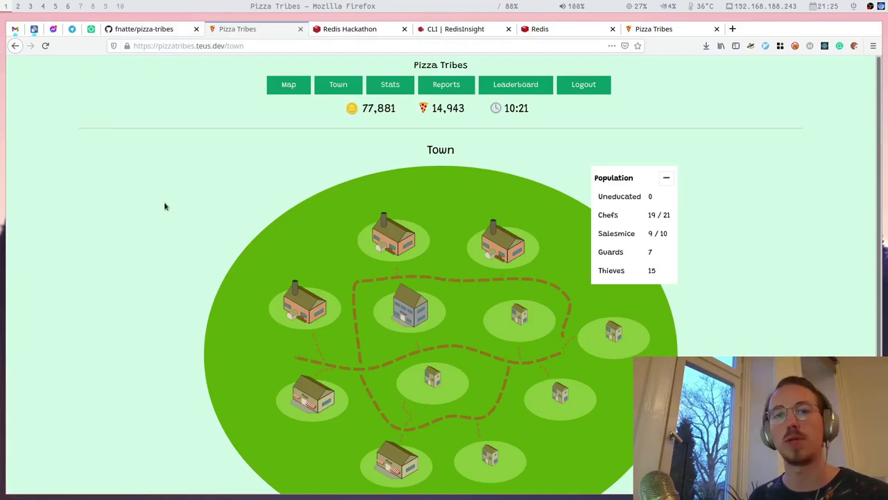
scroll(165, 206, "down", 1)
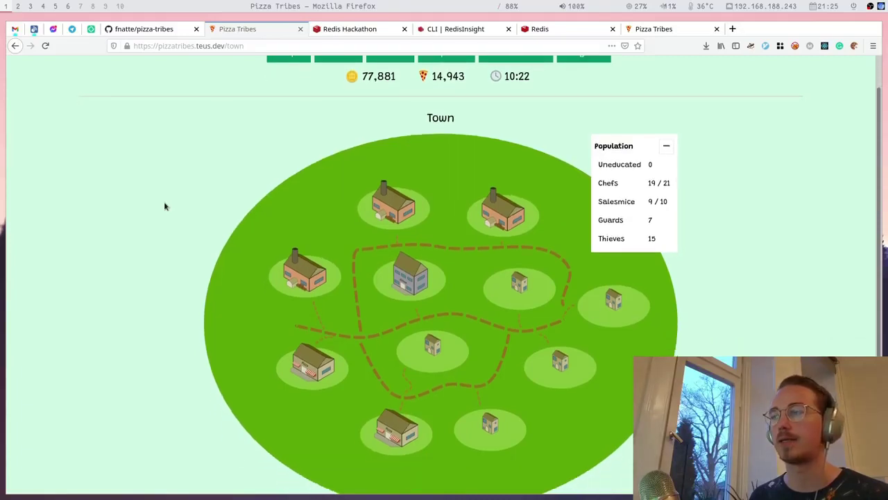
scroll(164, 206, "up", 1)
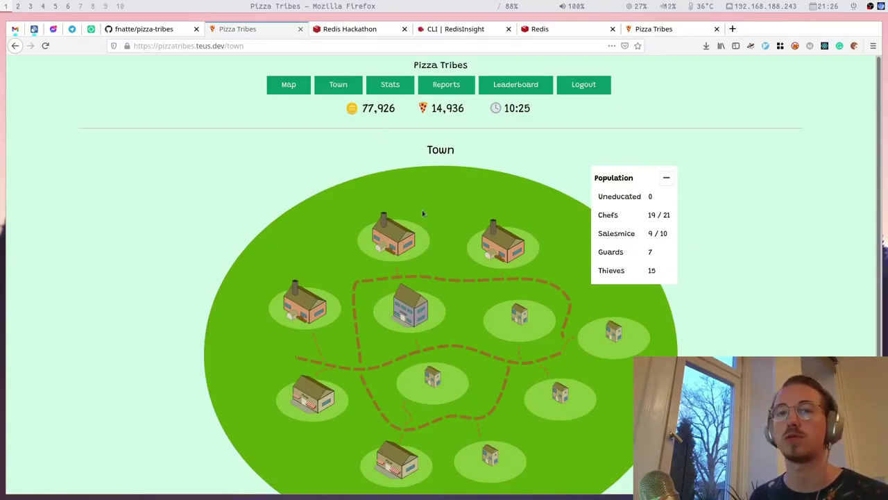
left_click(511, 86)
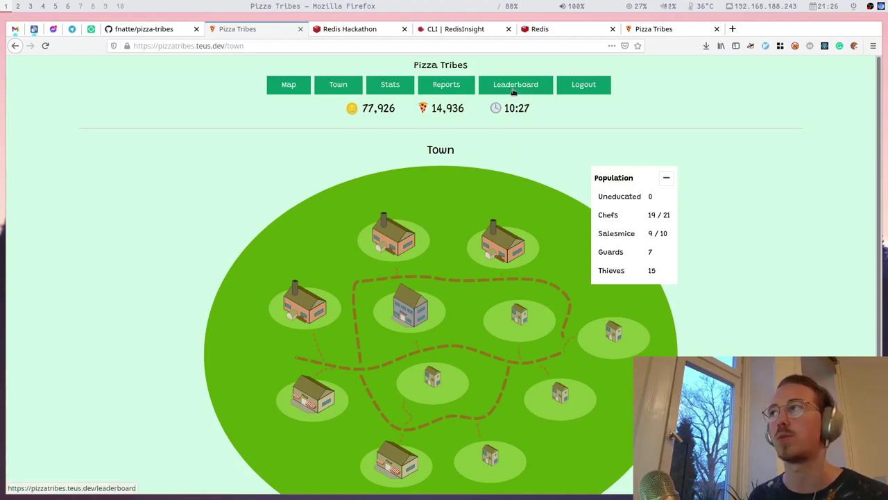
Return to the town, open the school building and review the mouse roles that can be trained
left_click(343, 88)
scroll(466, 292, "down", 1)
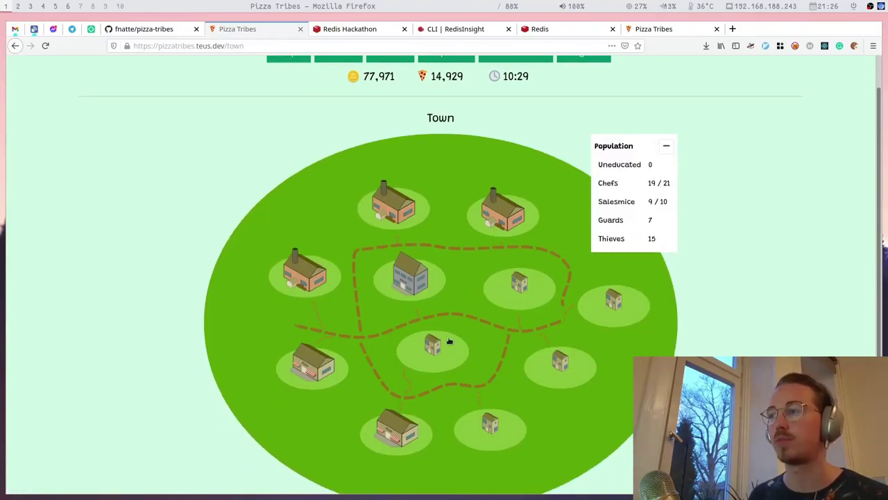
left_click(417, 285)
scroll(545, 229, "down", 4)
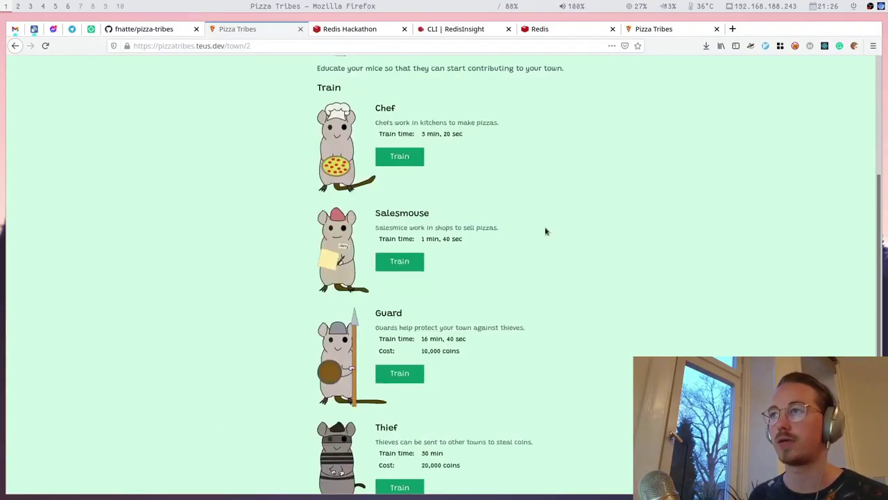
scroll(547, 210, "up", 5)
Open the world map and inspect the thief-sending form of the lowest of the three displayed towns
left_click(343, 88)
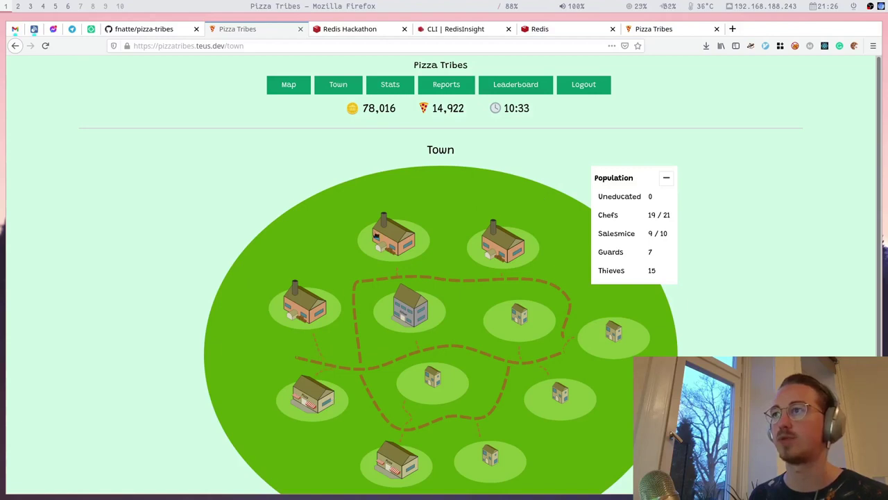
left_click(289, 84)
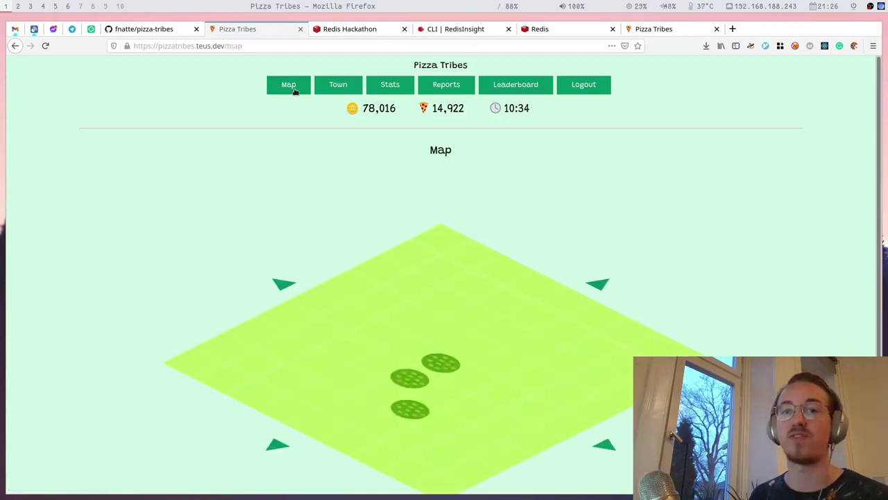
left_click(413, 412)
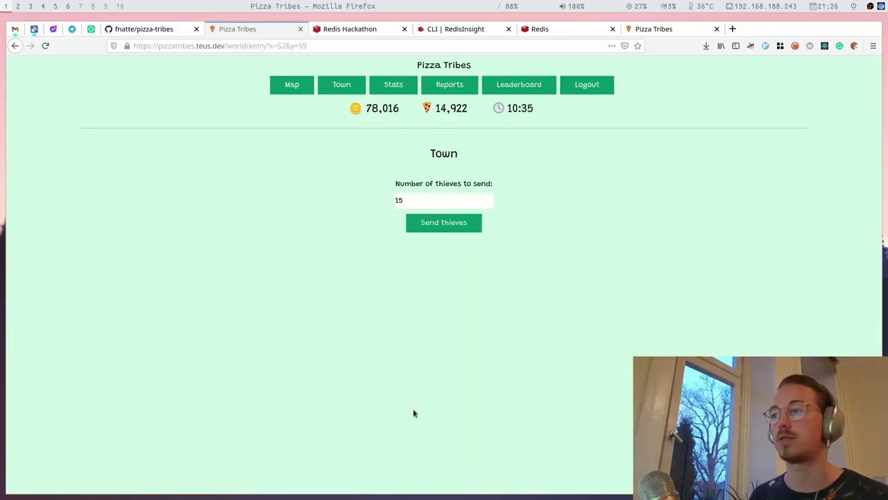
double_click(422, 202)
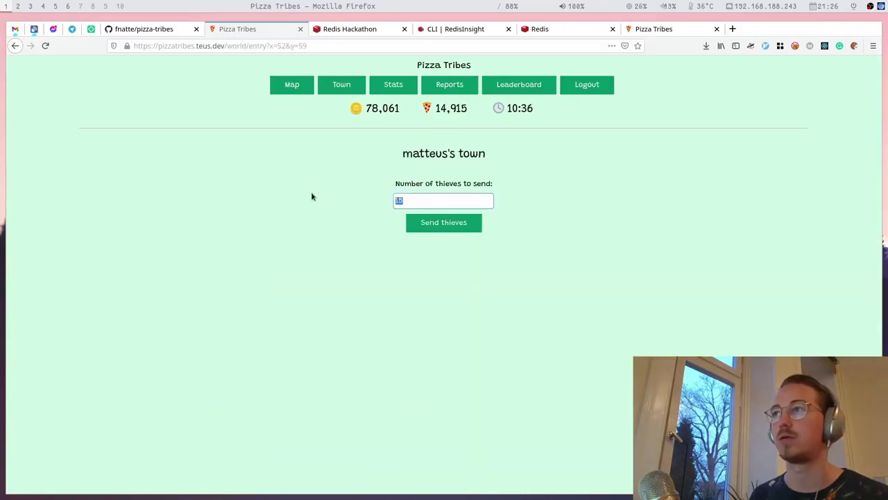
left_click(367, 257)
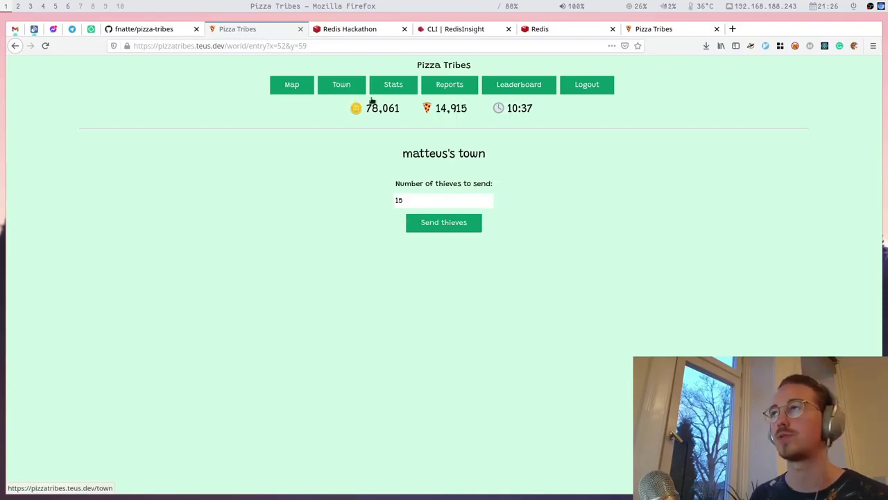
Open the game's stats and examine the production figures and the Resource History chart
right_click(481, 125)
key("Escape")
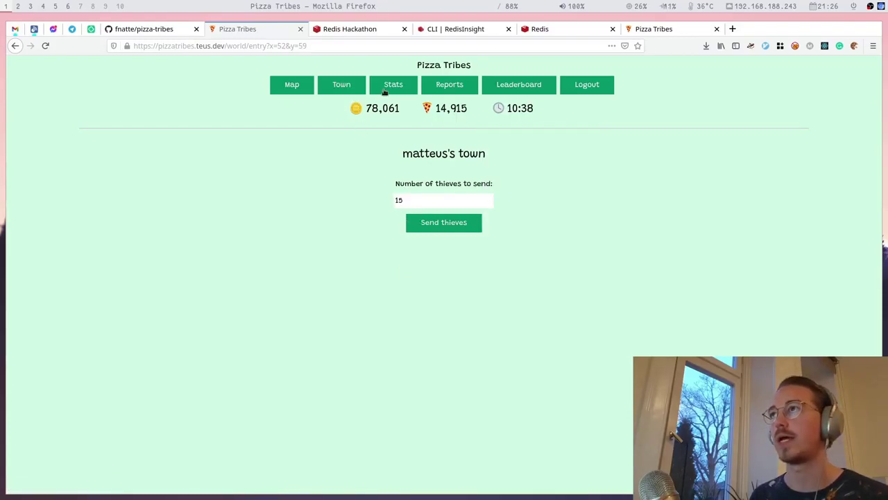
right_click(391, 86)
key("Escape")
left_click(392, 86)
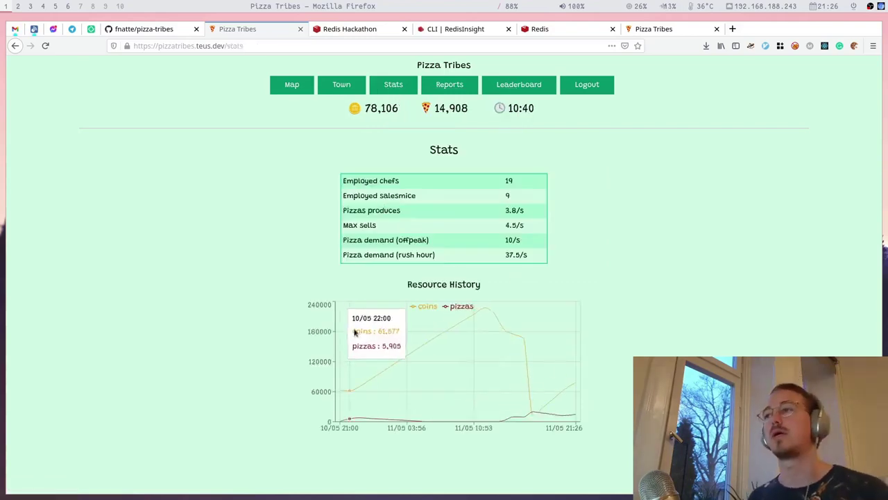
left_click_drag(539, 185, 537, 254)
left_click(538, 254)
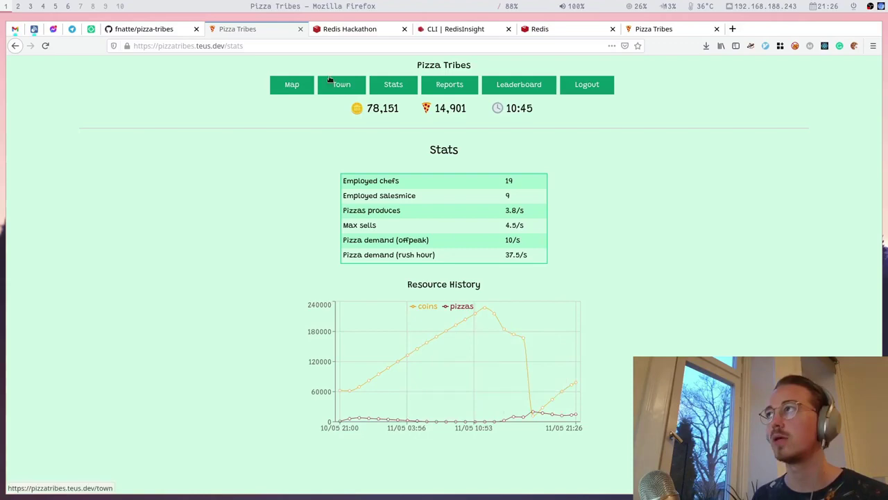
Switch to the GitHub repository README and find the Overview diagram under Architecture and Use of Redis
left_click(172, 29)
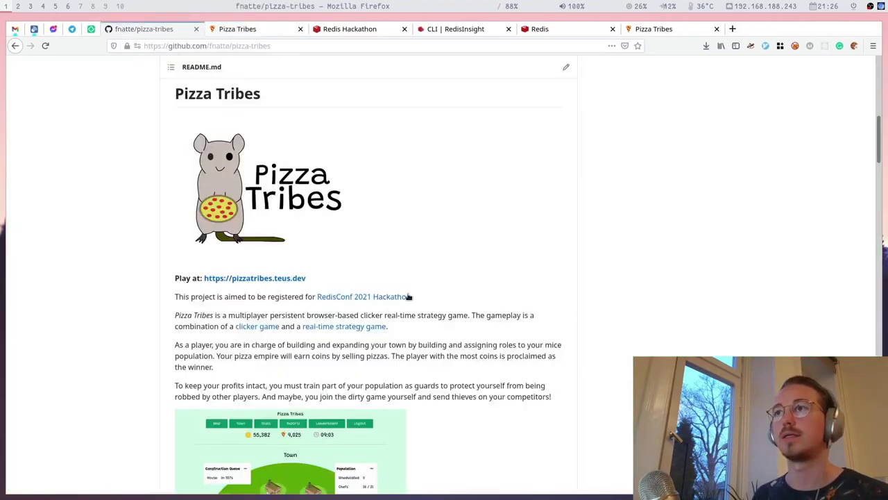
scroll(420, 293, "down", 3)
scroll(420, 294, "down", 15)
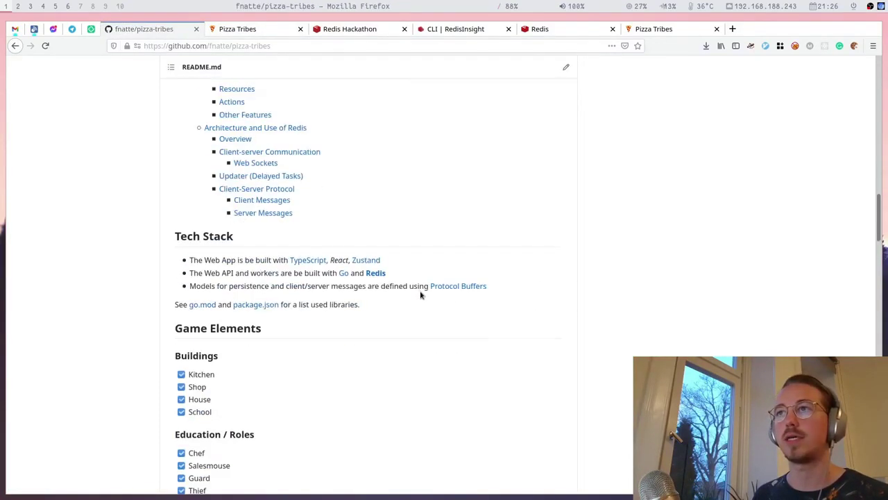
scroll(420, 295, "up", 3)
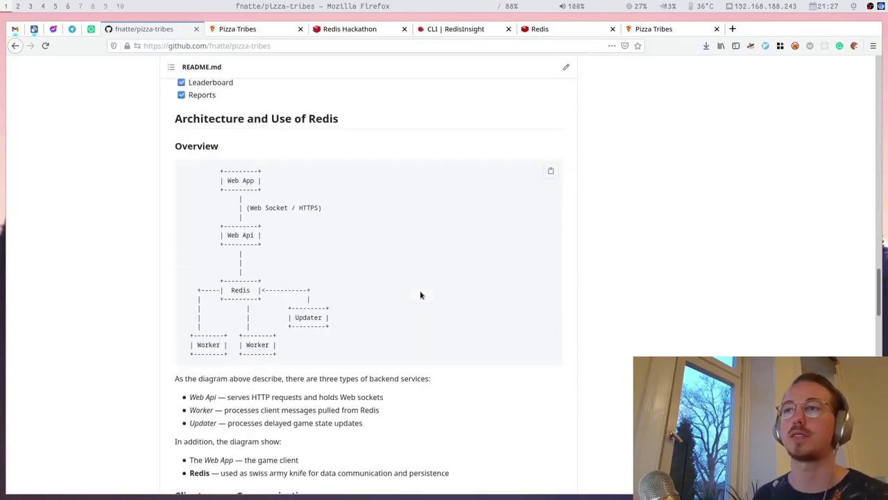
Trace the architecture diagram by highlighting the Redis, Web App, Web Api, Worker and Updater labels
left_click_drag(222, 299, 257, 289)
double_click(240, 290)
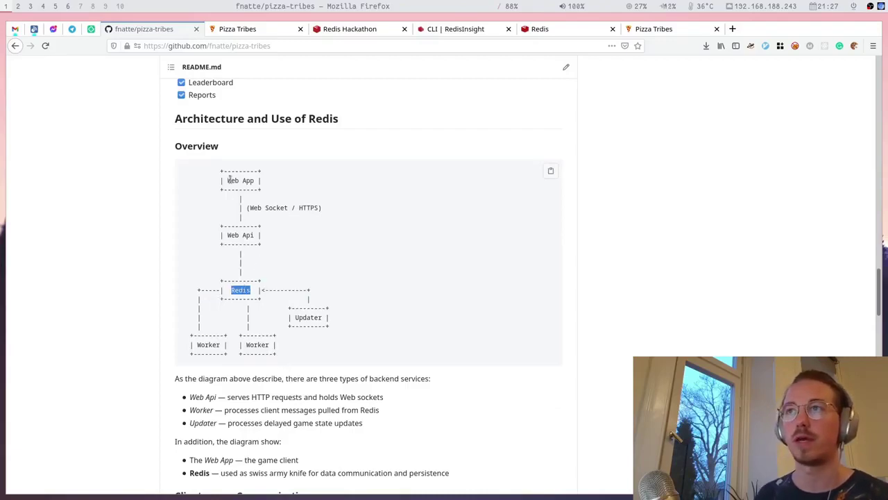
left_click_drag(228, 180, 257, 179)
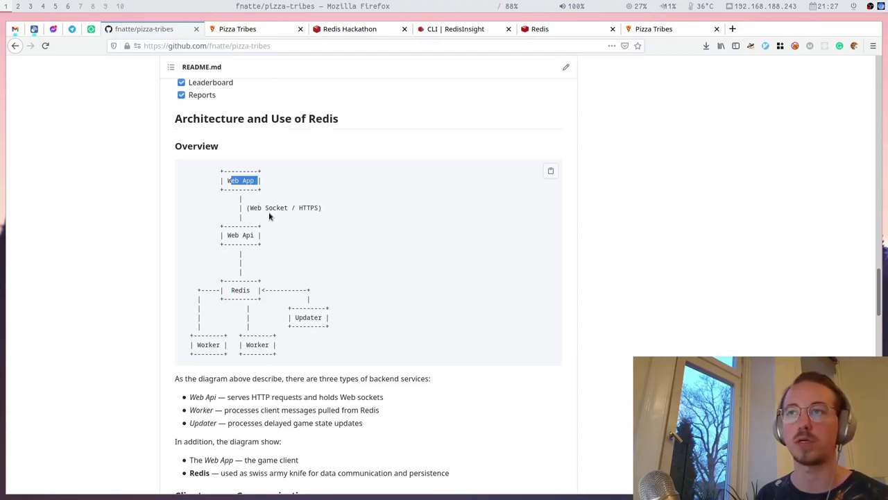
double_click(234, 235)
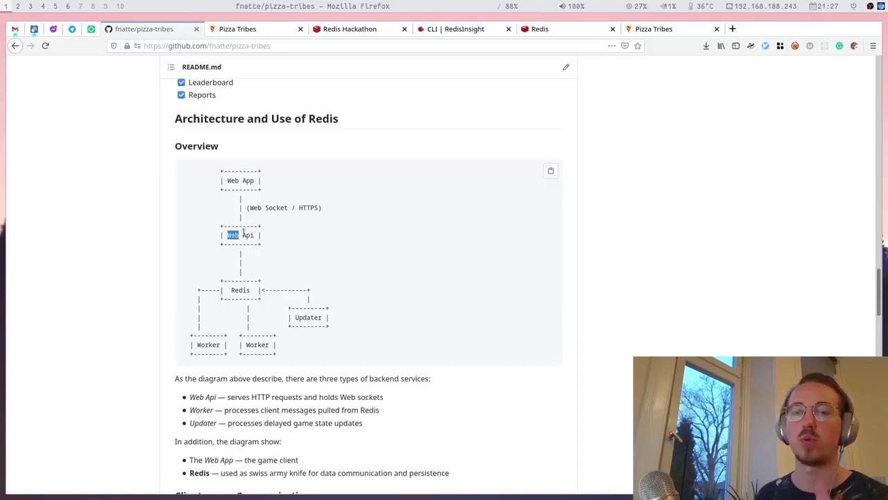
double_click(240, 291)
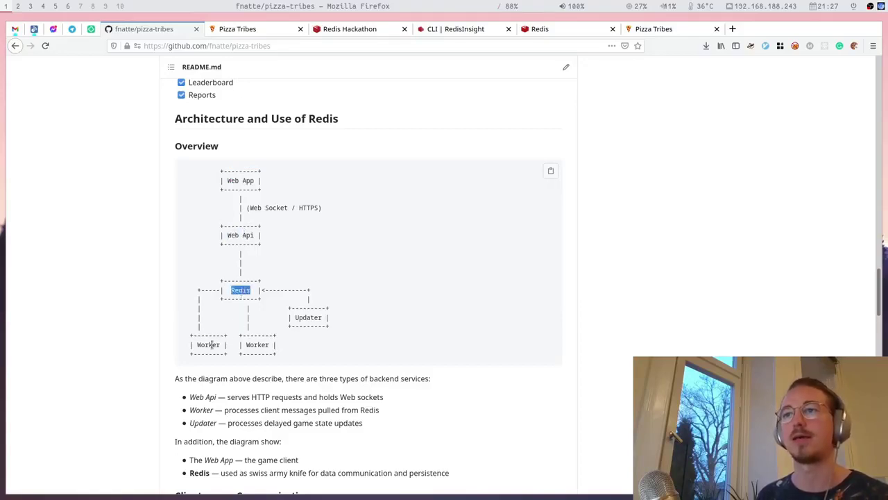
double_click(209, 344)
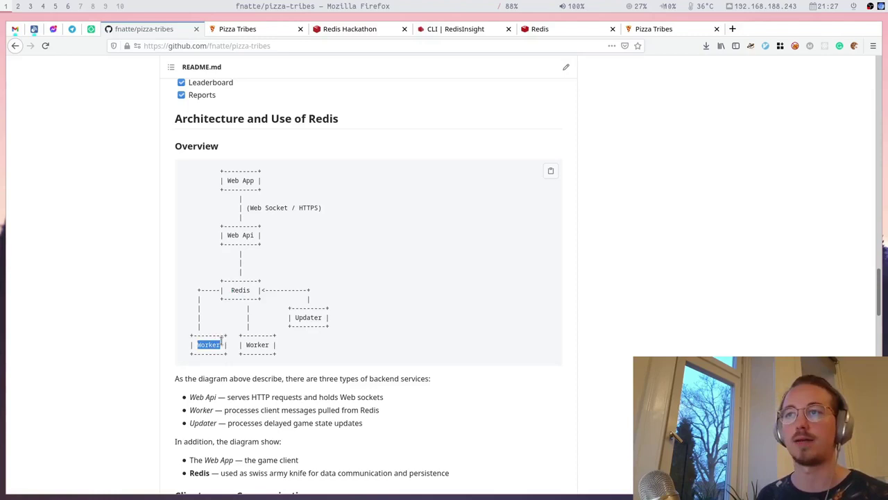
double_click(245, 290)
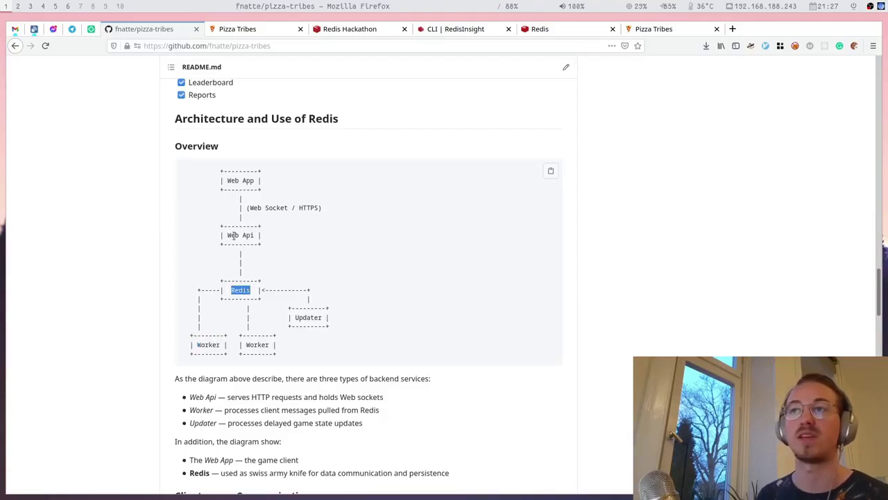
double_click(233, 236)
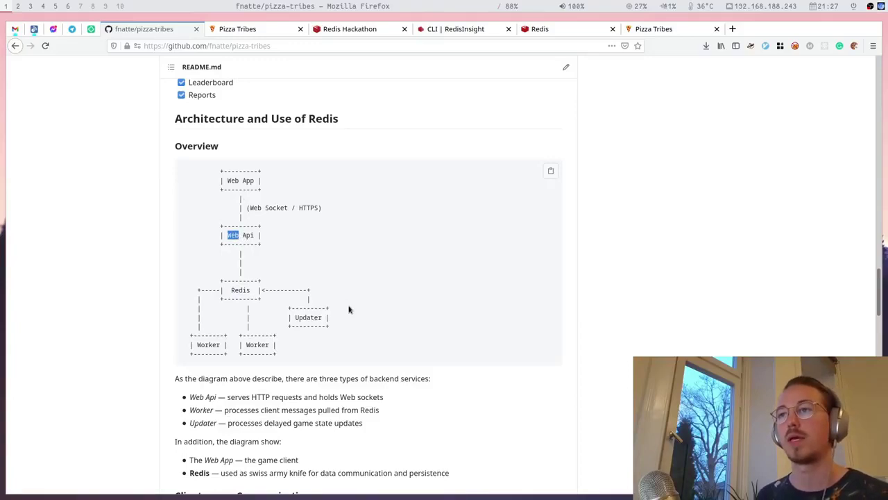
double_click(309, 319)
Read the Client-server Communication, Web Sockets and Updater (Delayed Tasks) sections, highlighting RPUSH in the Web socket flow
scroll(327, 358, "down", 1)
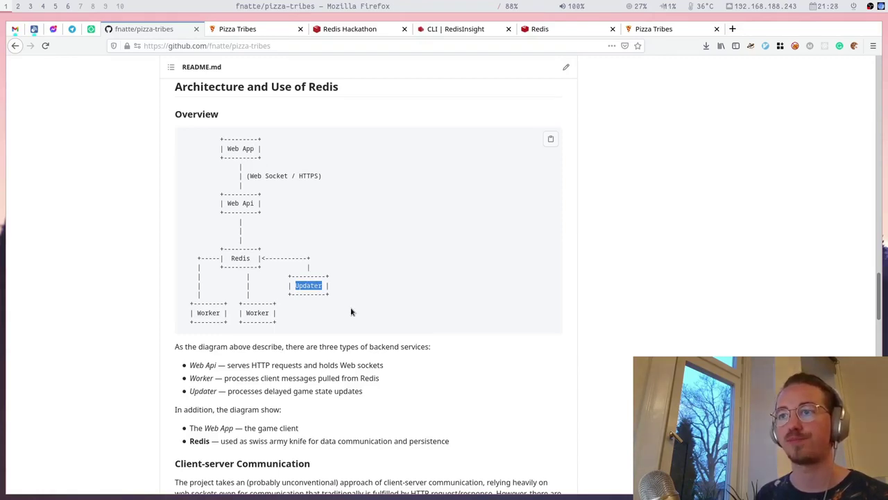
scroll(351, 311, "down", 5)
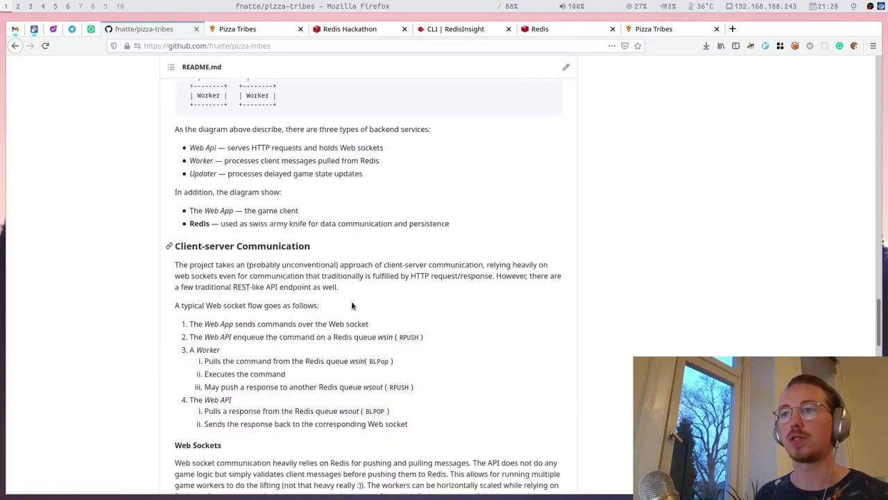
scroll(352, 305, "down", 1)
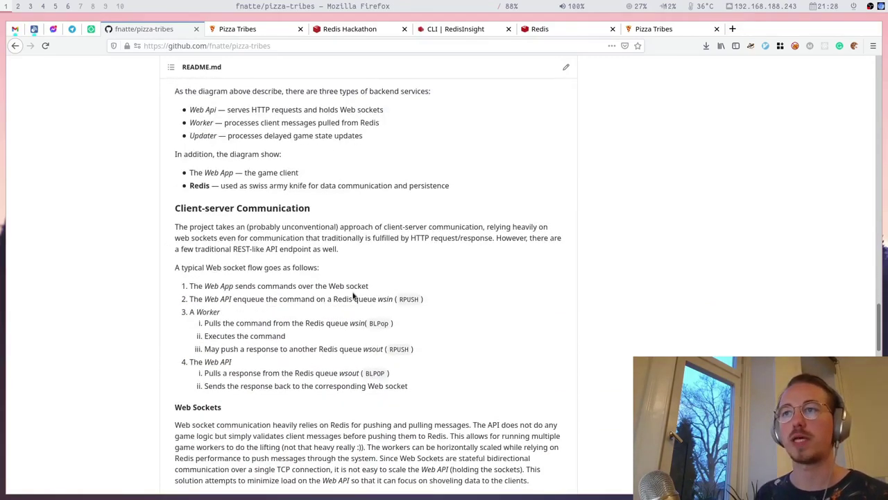
double_click(406, 299)
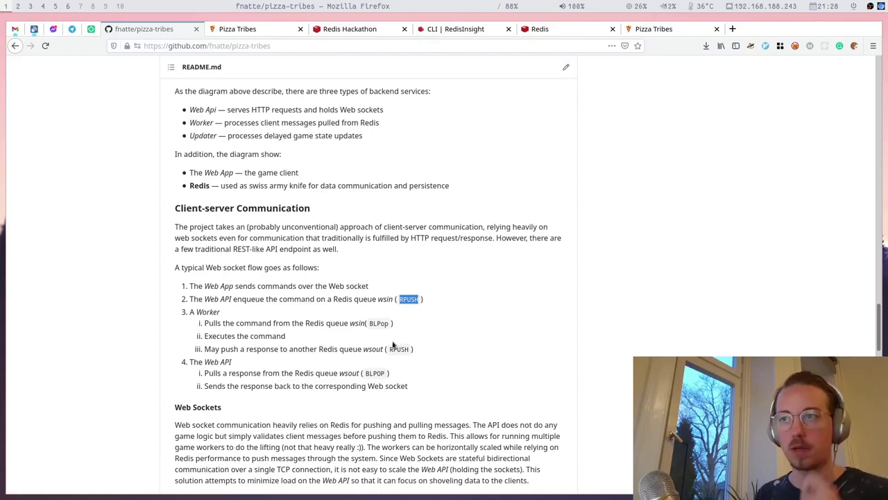
scroll(393, 346, "down", 2)
scroll(396, 347, "down", 2)
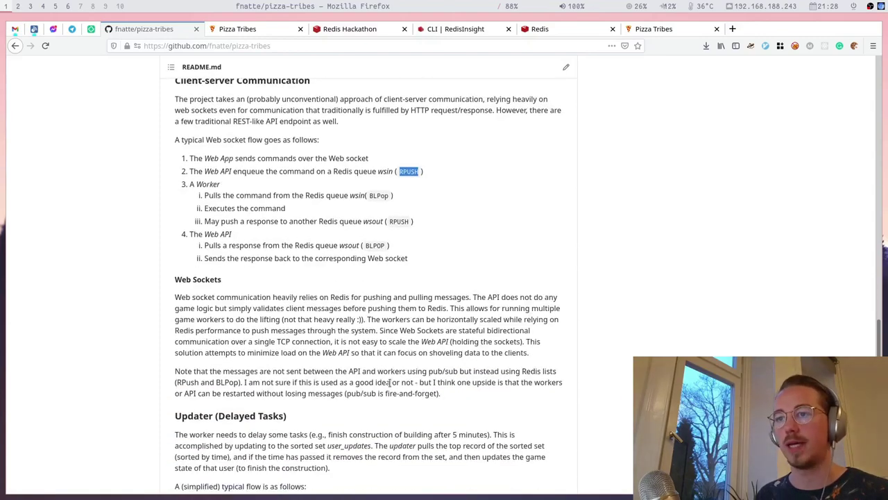
scroll(391, 385, "down", 2)
scroll(390, 385, "down", 4)
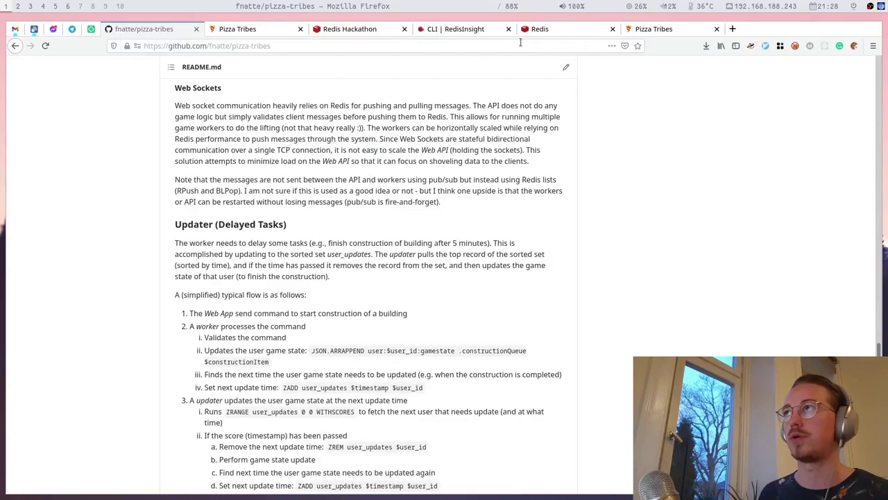
Switch to RedisInsight, browse the database keys and expand the resources object of the first user gamestate key
left_click(480, 30)
left_click(43, 129)
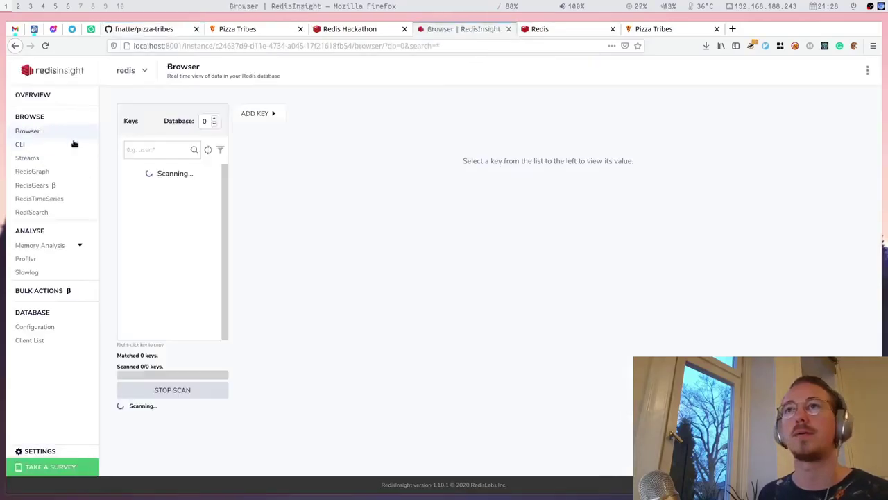
left_click(155, 178)
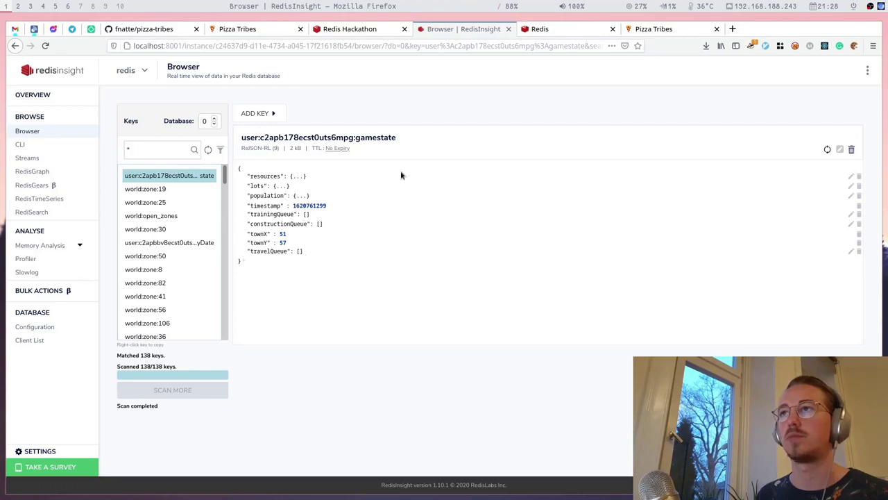
left_click(269, 175)
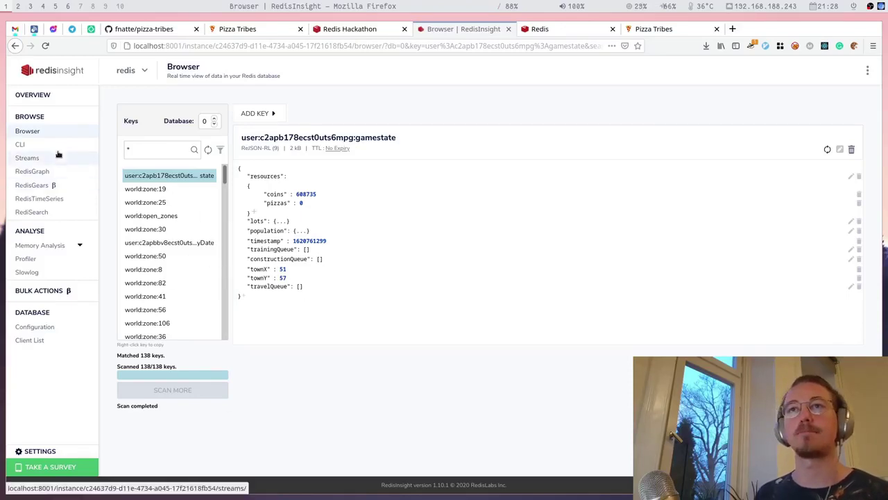
Run ZRANGE user_updates 0 0 WITHSCORES in the RedisInsight CLI to fetch the next user update entry
left_click(41, 144)
left_click(201, 396)
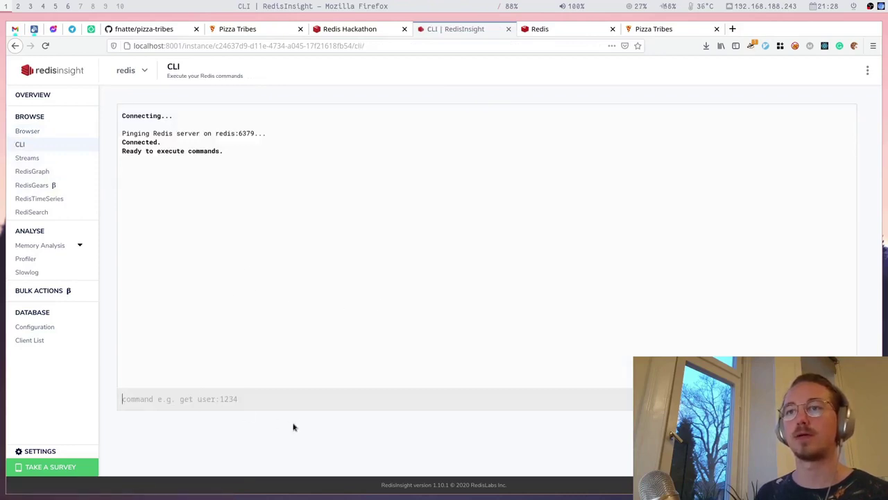
type("ZRANGE ")
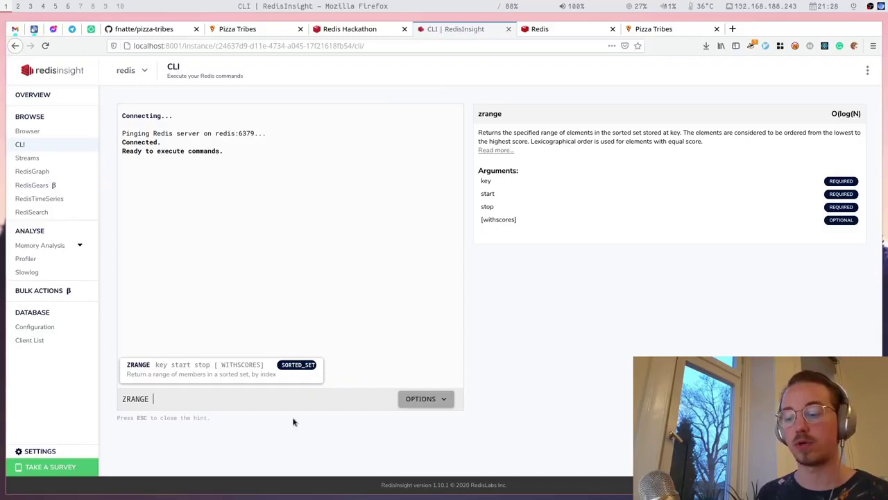
type("user")
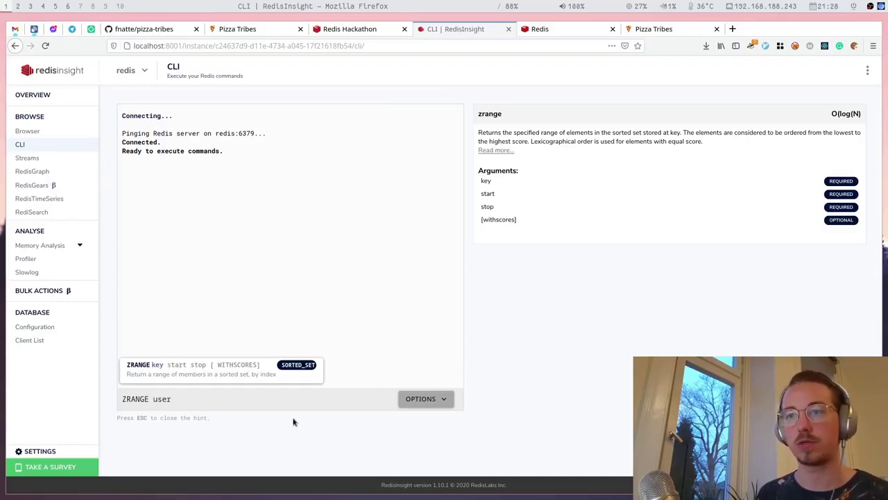
type("_updates 0 0 WITHSCORES")
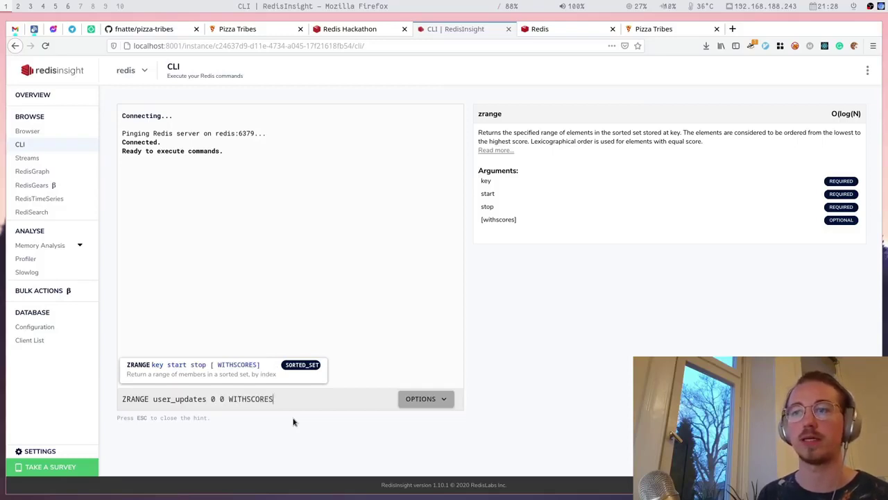
key("Return")
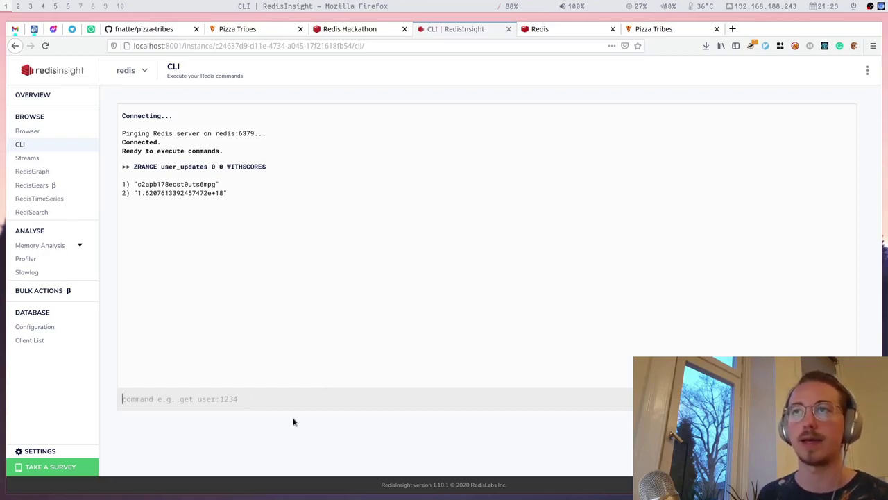
Highlight the score and the user ID in the ZRANGE output
left_click_drag(136, 193, 222, 193)
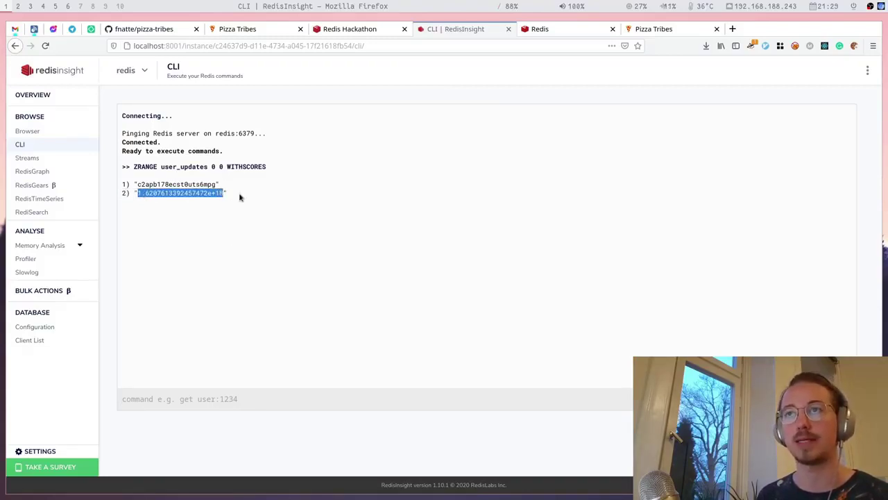
double_click(177, 184)
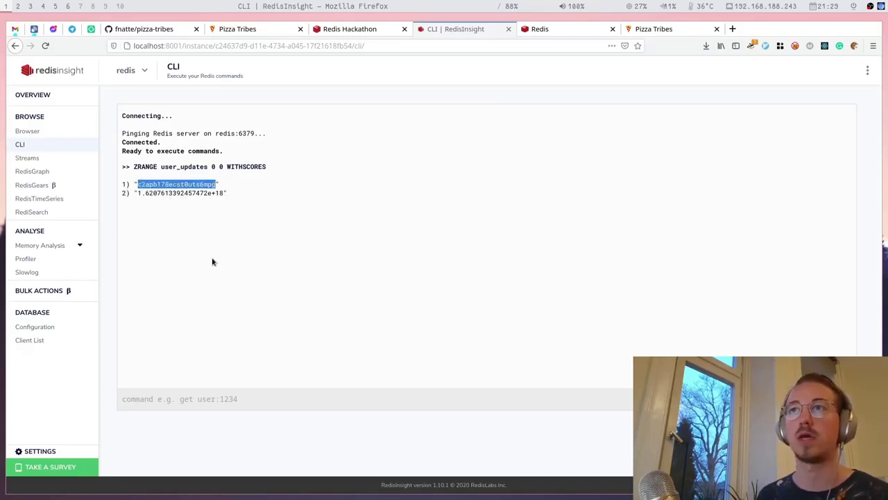
double_click(165, 194)
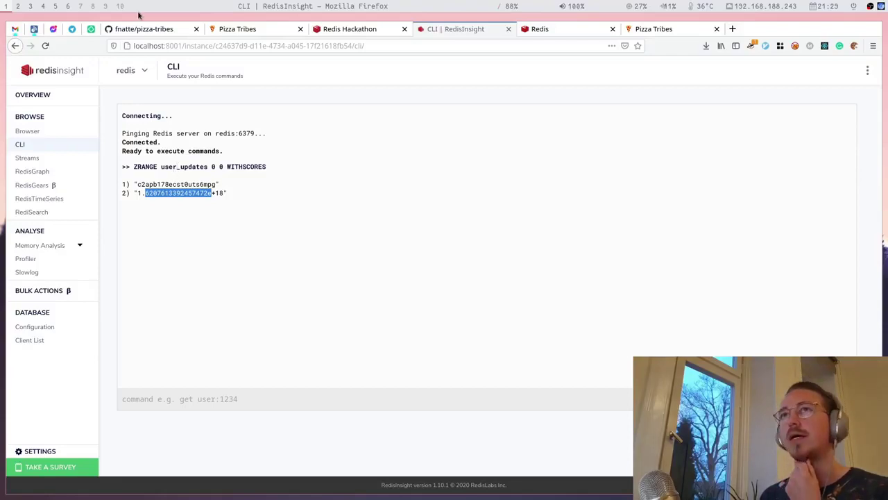
Switch to the Pizza Tribes game, inspect the Resource History chart in the stats, and view the world map
left_click(254, 29)
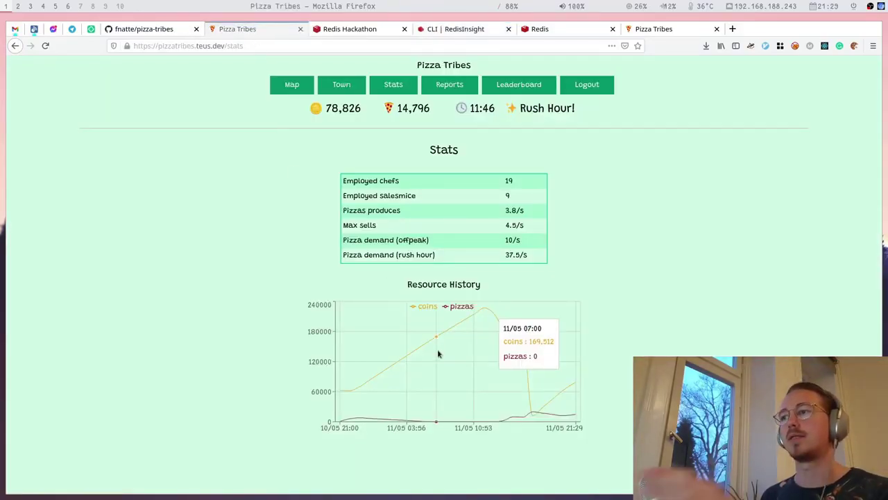
mouse_move(431, 362)
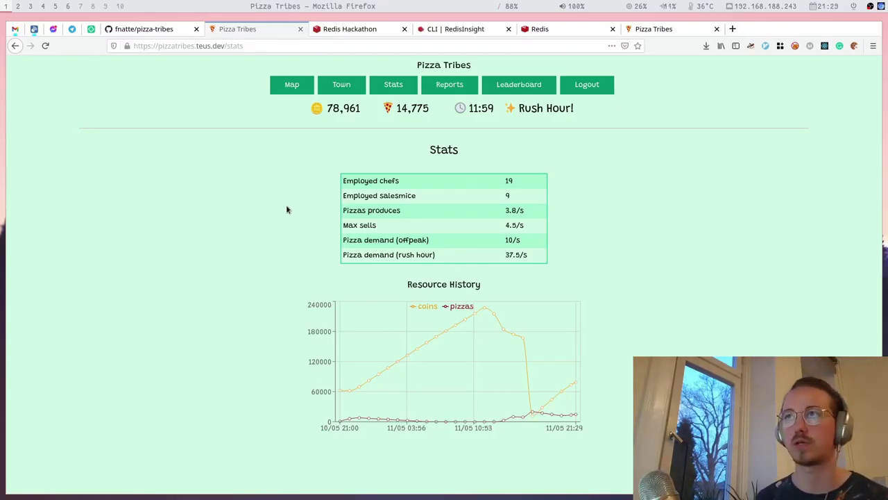
left_click(291, 84)
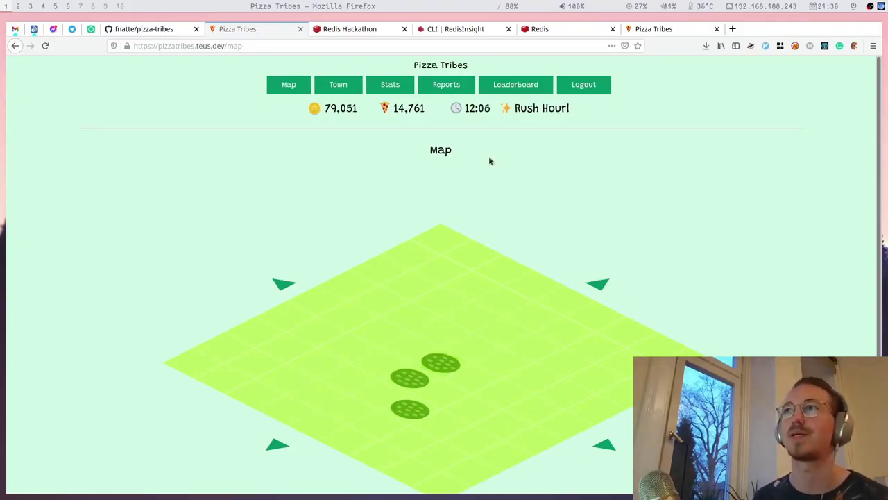
Switch to the GitHub README and read the updater sequence diagram and the Client-Server Protocol section with its Client Messages table
left_click(157, 30)
scroll(424, 354, "down", 3)
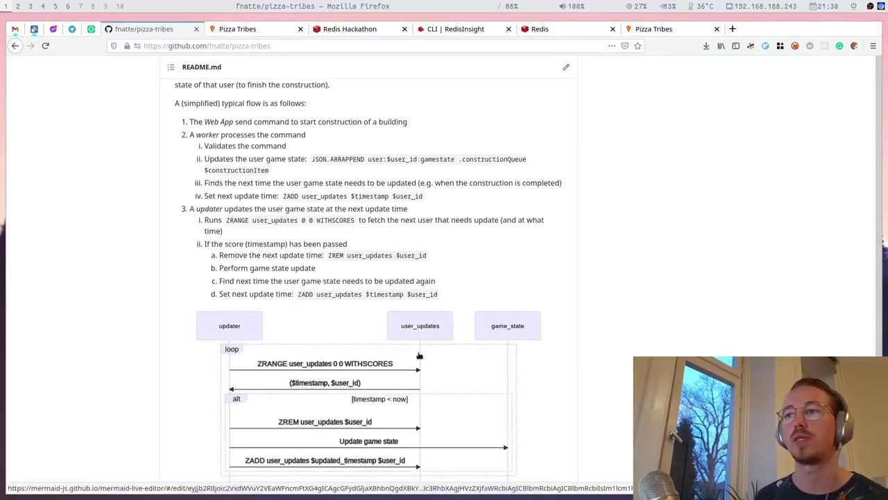
scroll(399, 375, "down", 3)
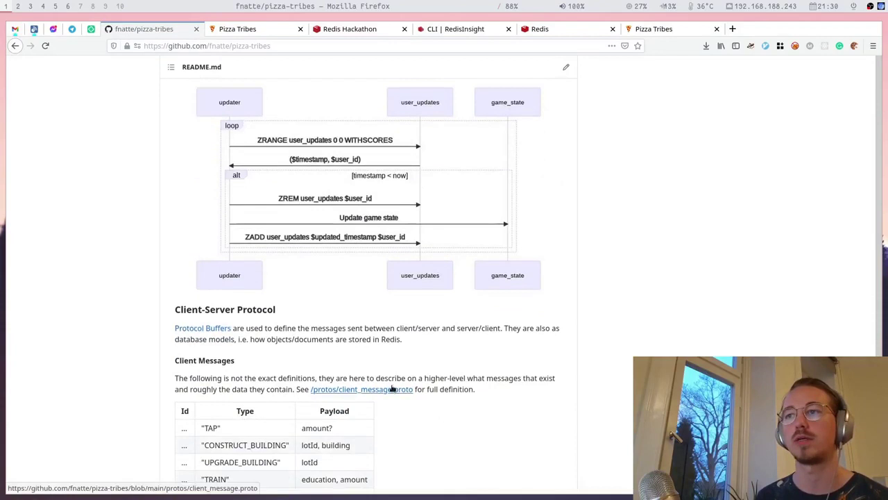
scroll(388, 395, "down", 1)
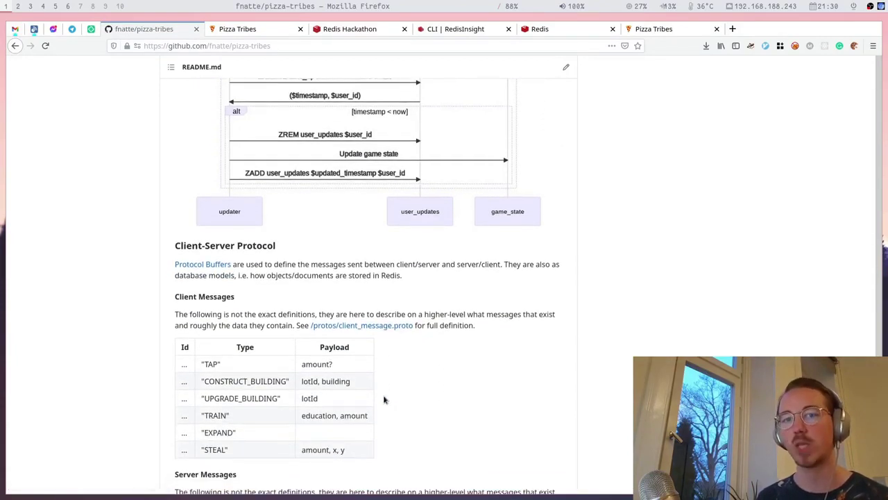